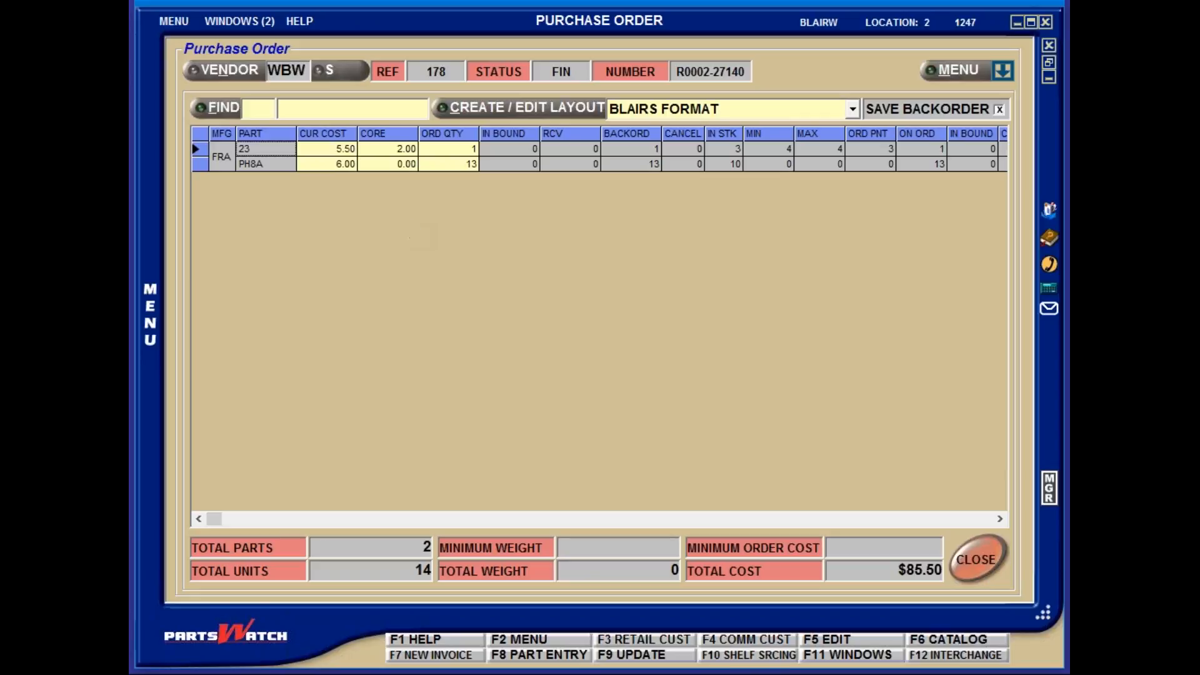
Step: Open the stocking level edit for part FRA 23 from the purchase order and maximize the window
key("F5")
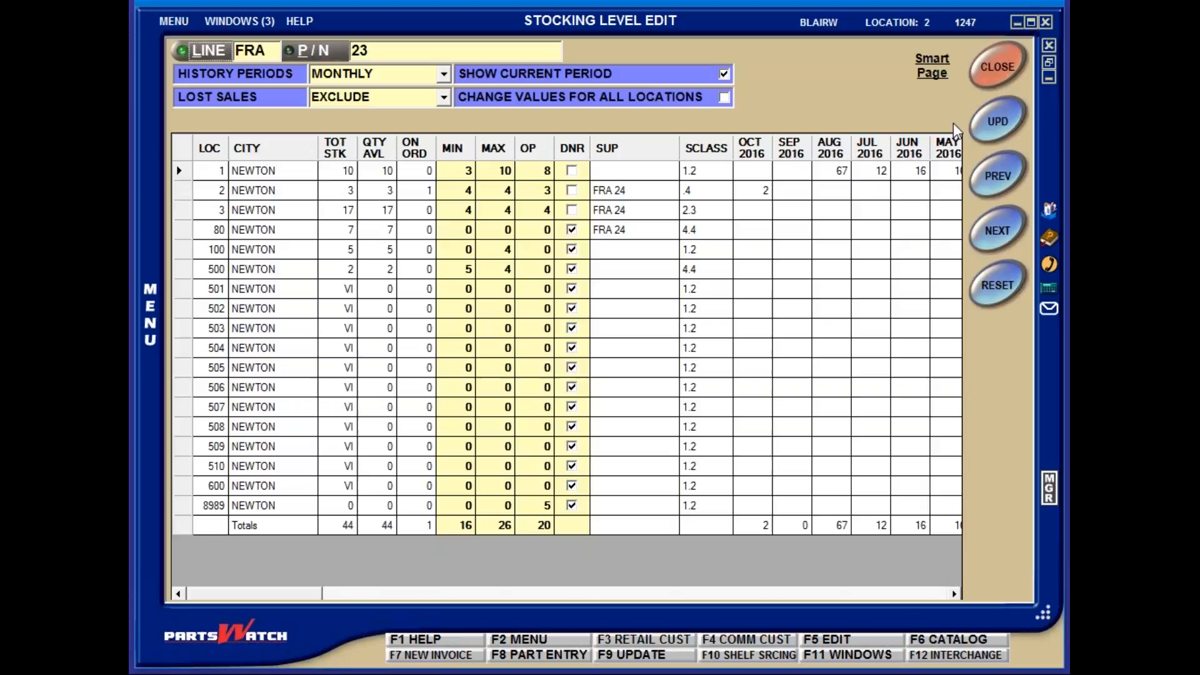
left_click(1031, 24)
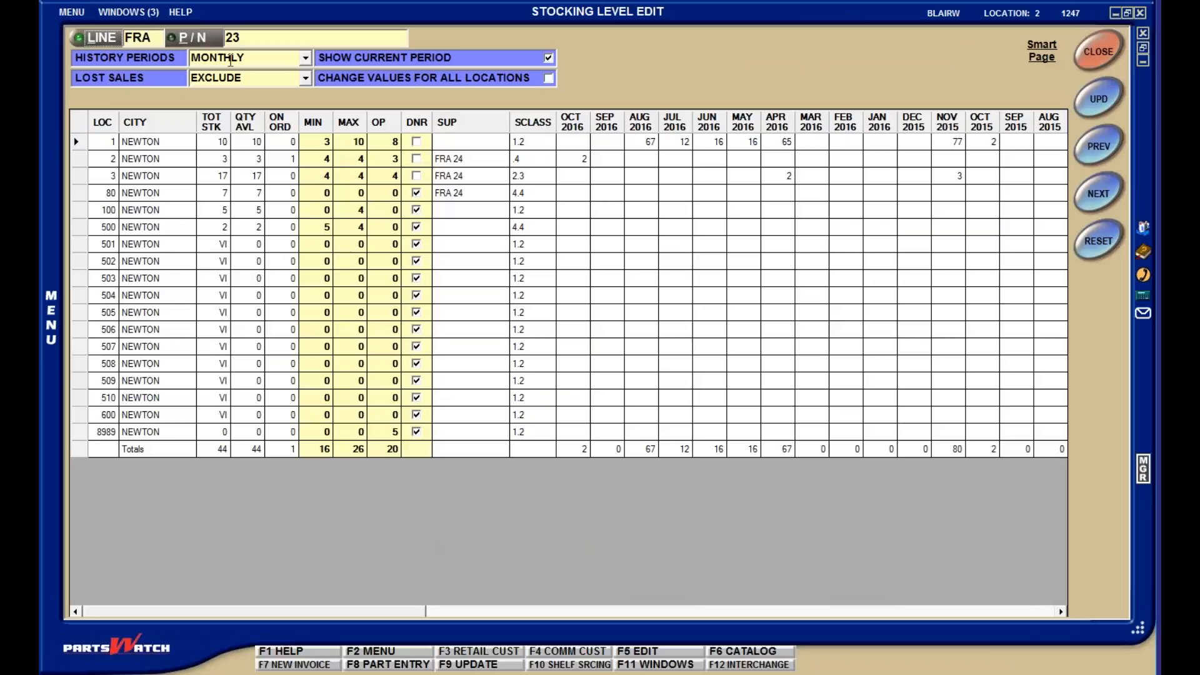
Step: Examine the stocking levels and monthly sales history of FRA 23 for locations 1 and 2, including the older months
left_click(107, 141)
left_click(486, 165)
left_click(1061, 612)
left_click(1061, 612)
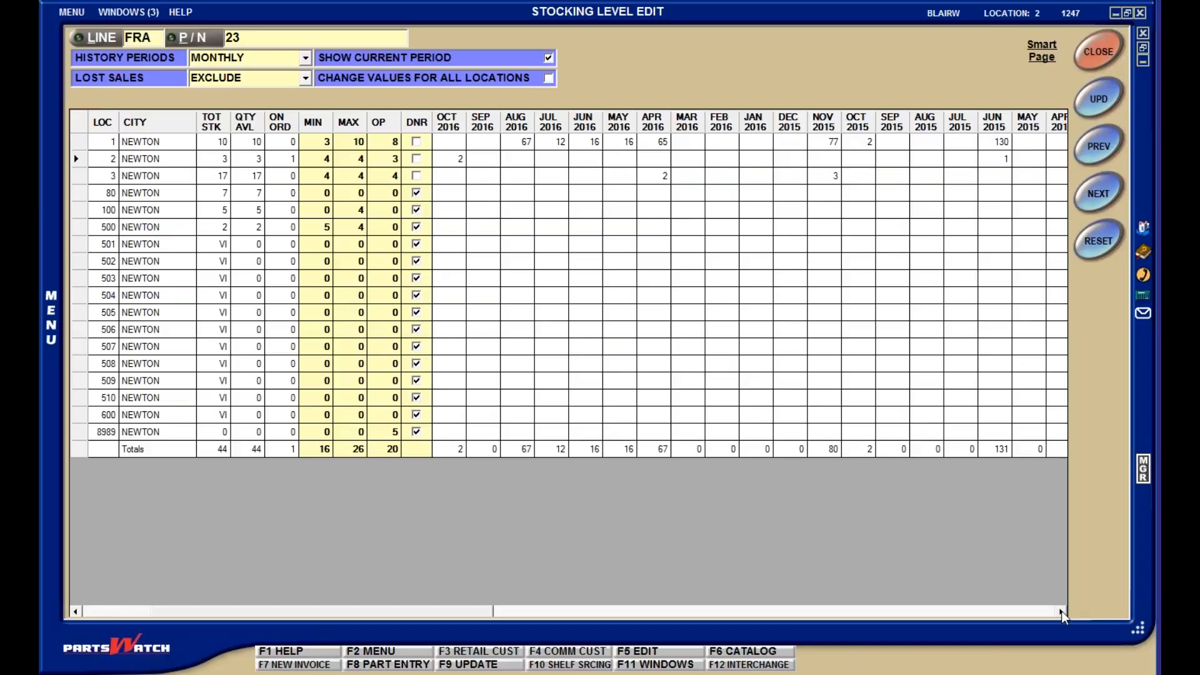
left_click(1062, 612)
left_click(1062, 612)
left_click(1061, 612)
left_click(1062, 612)
left_click(1061, 612)
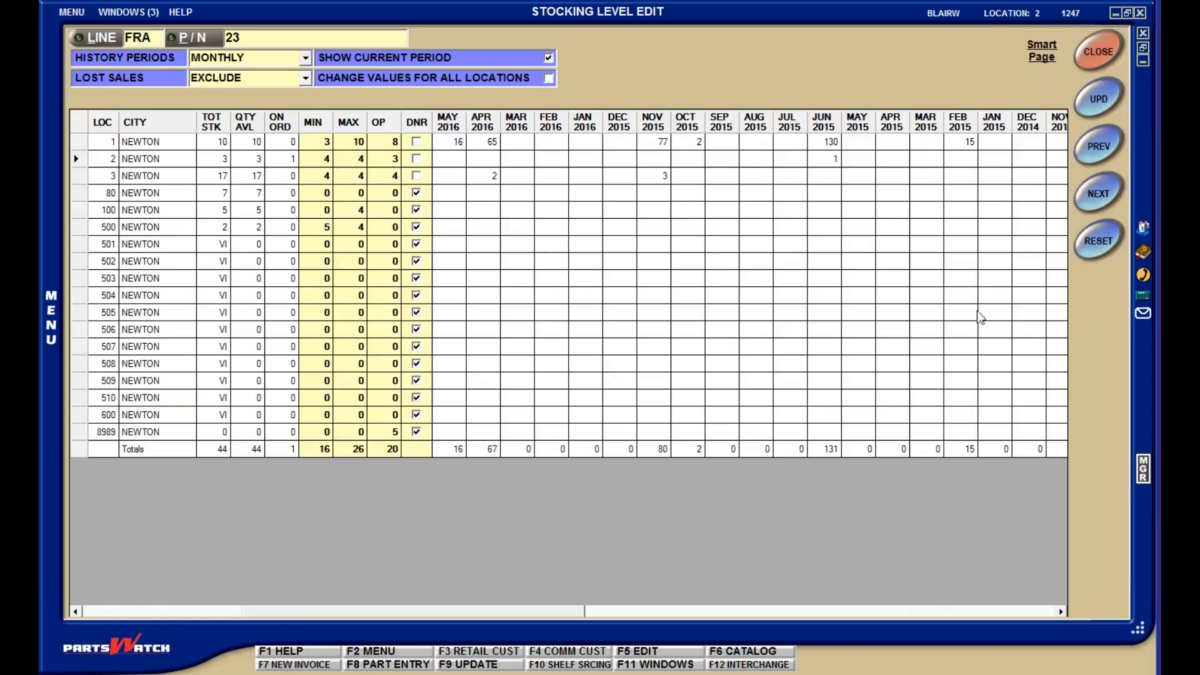
left_click(1061, 612)
left_click(195, 612)
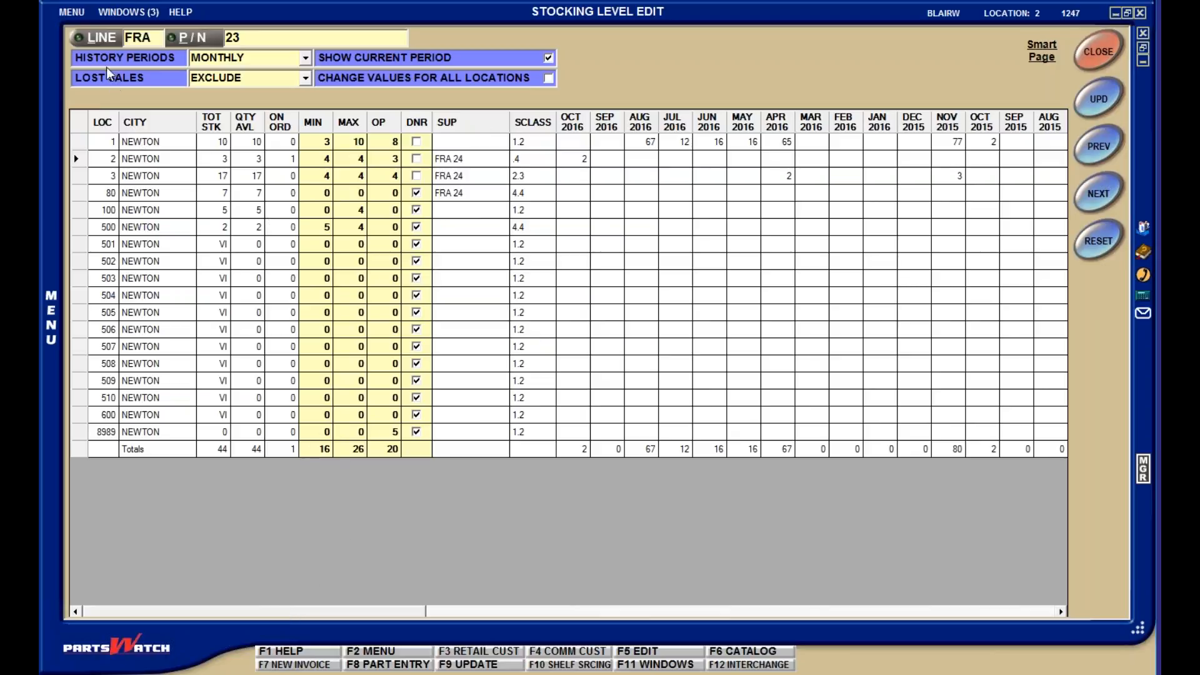
Step: View the sales history of FRA 23 by quarterly and by yearly periods
left_click(306, 58)
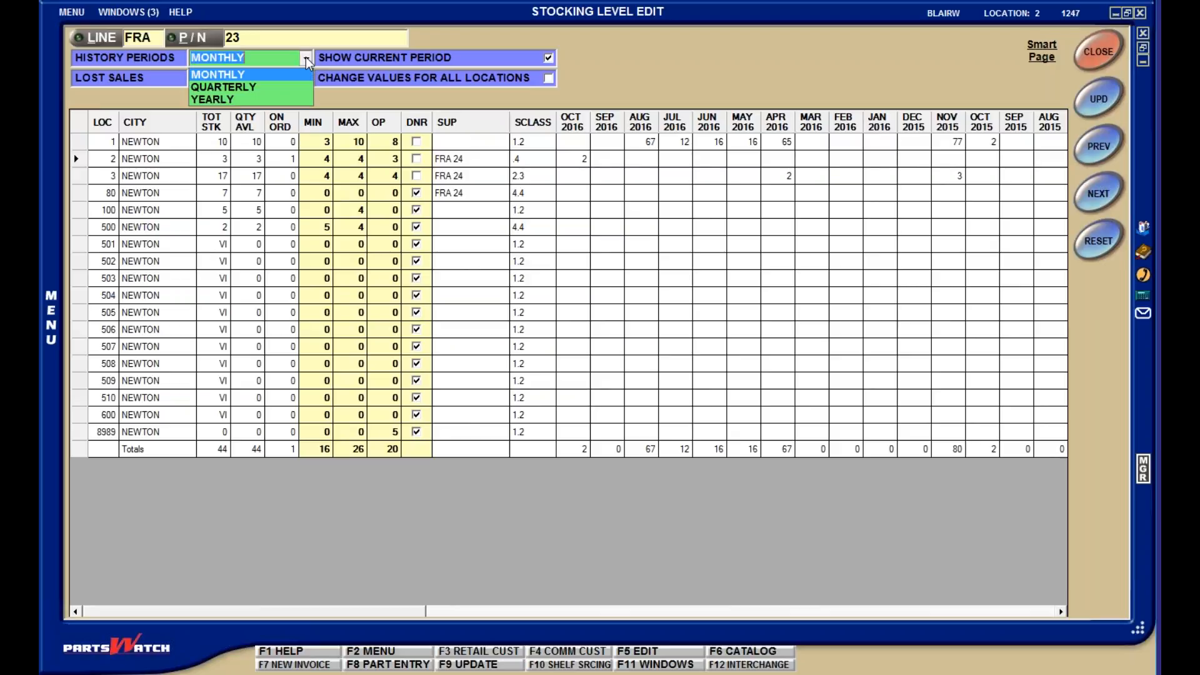
left_click(289, 88)
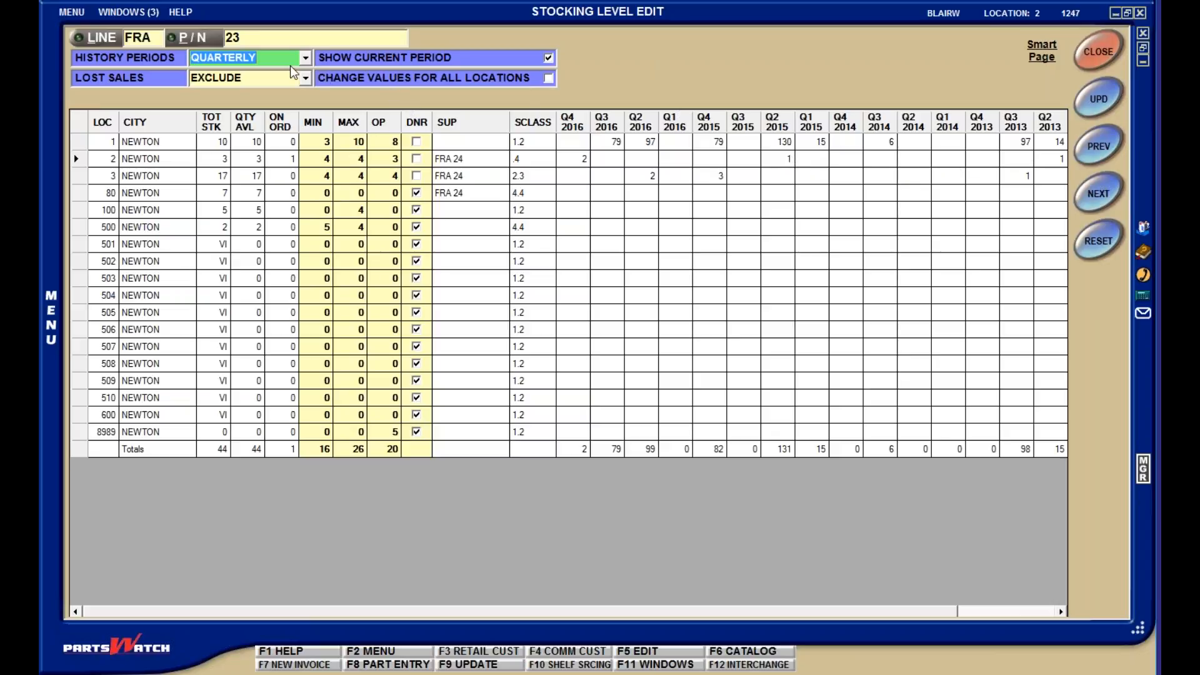
left_click(305, 57)
left_click(275, 100)
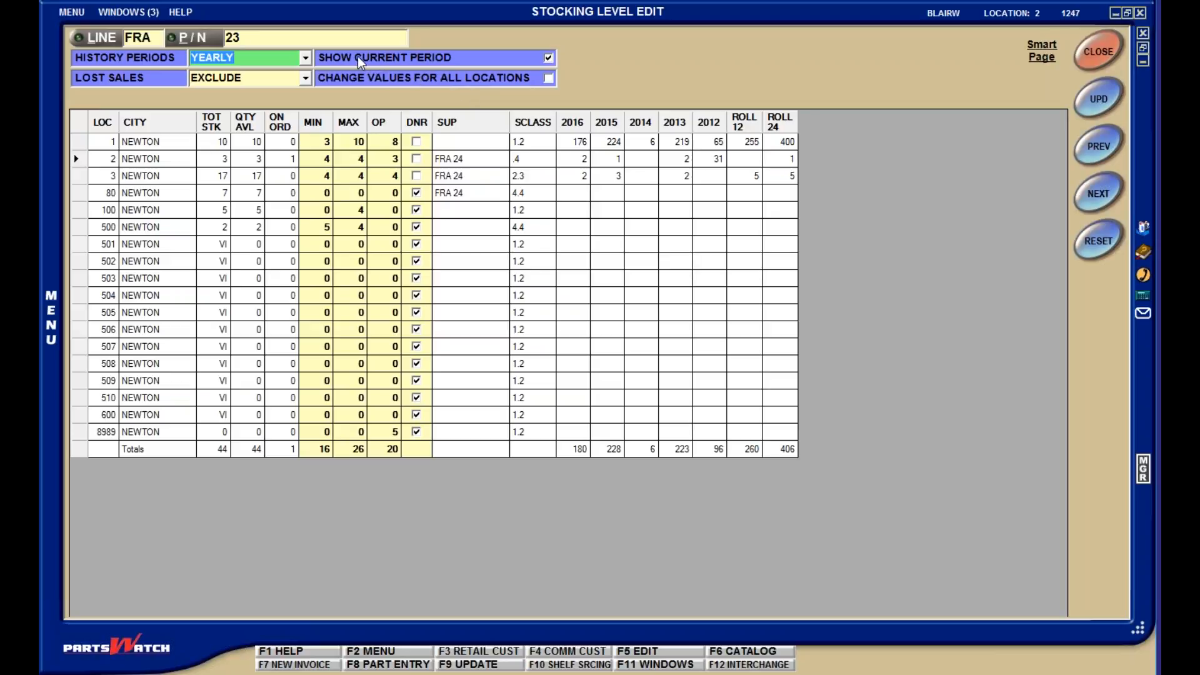
Step: Leave the current period out of the history and set the history periods to Monthly
left_click(460, 61)
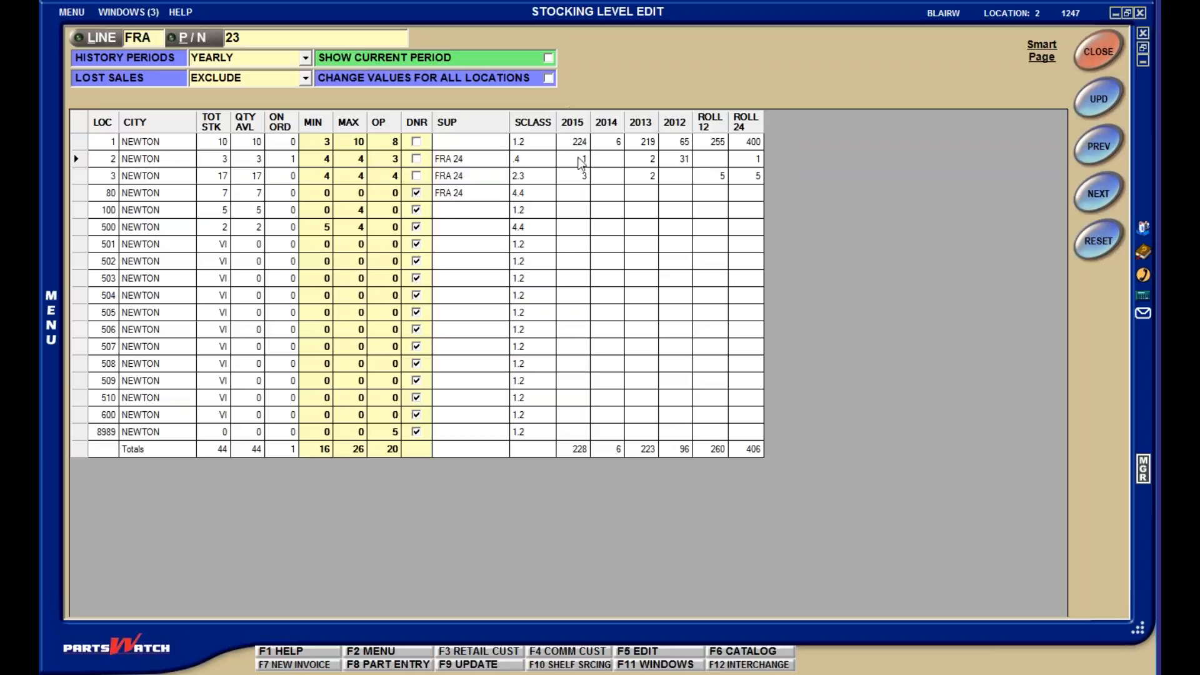
left_click(306, 58)
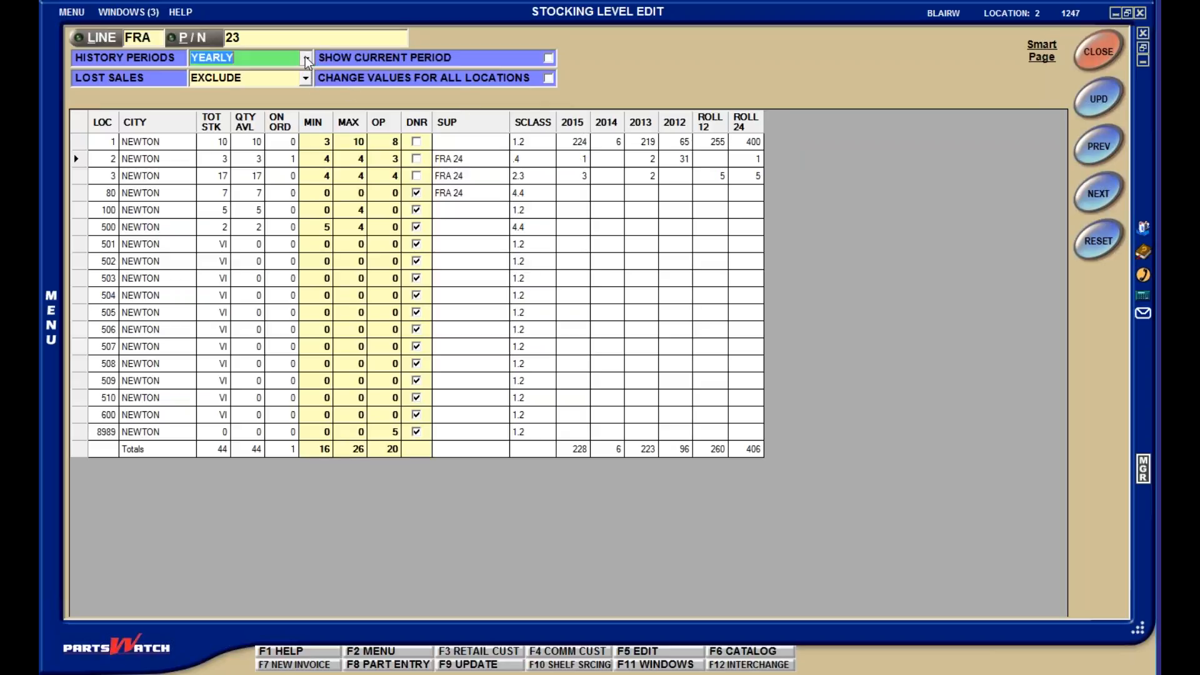
left_click(244, 71)
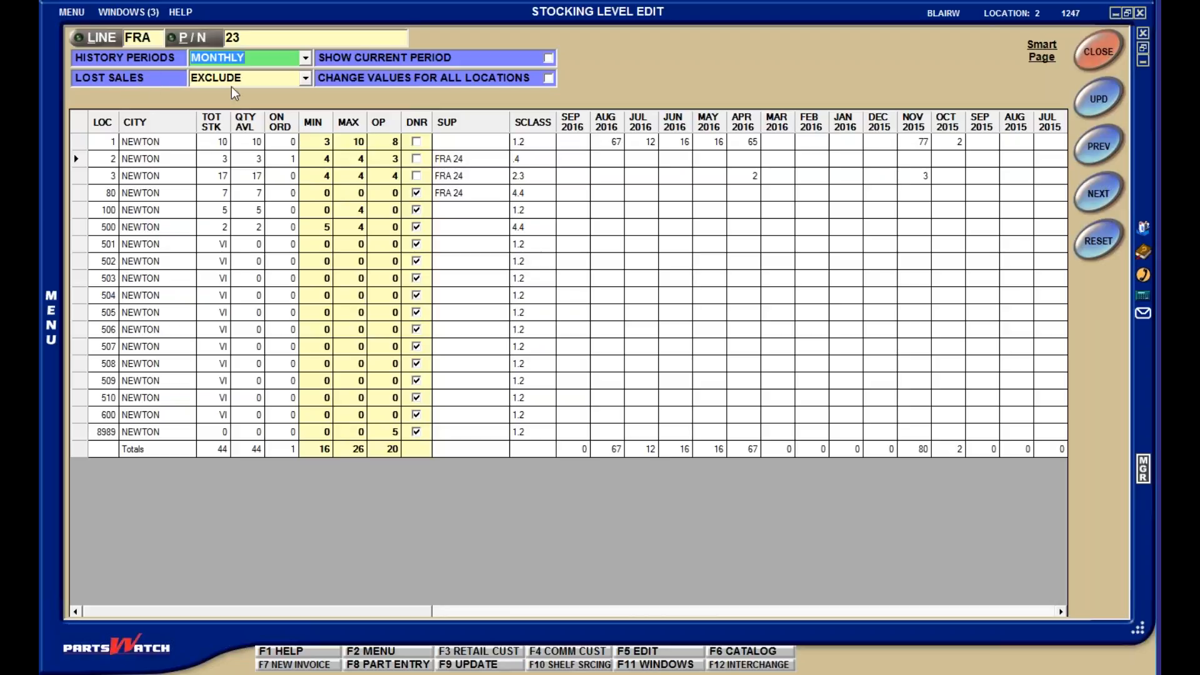
Step: View the monthly history with lost sales set to Include and to Only
left_click(307, 79)
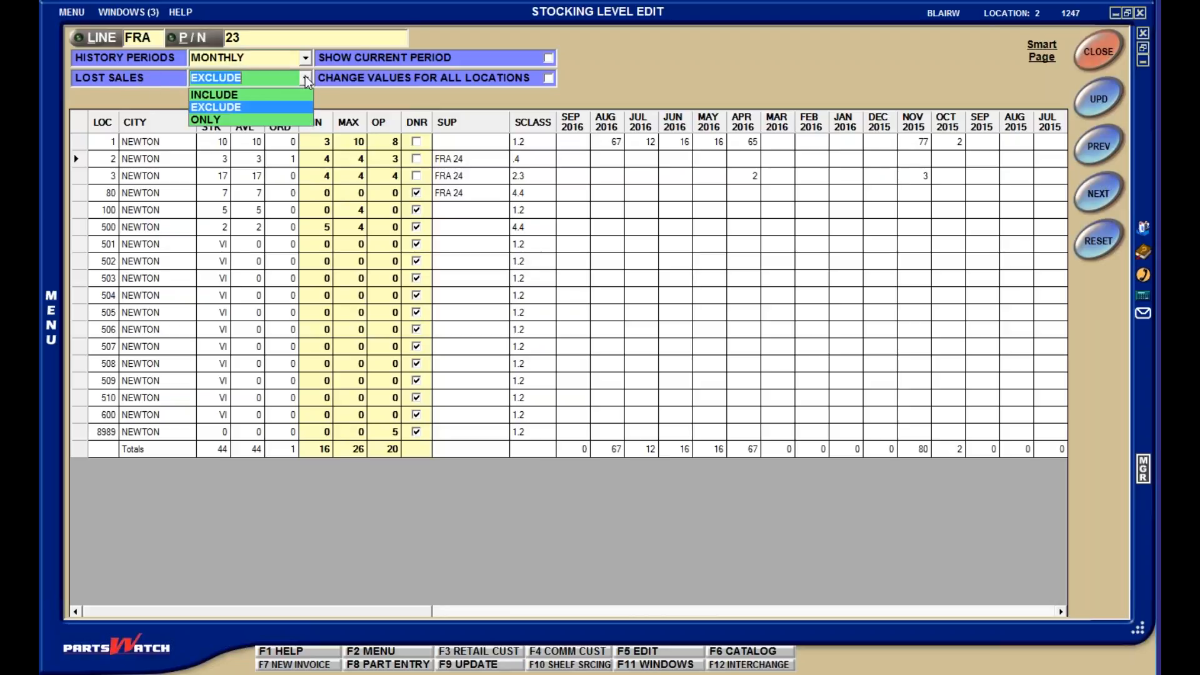
left_click(247, 96)
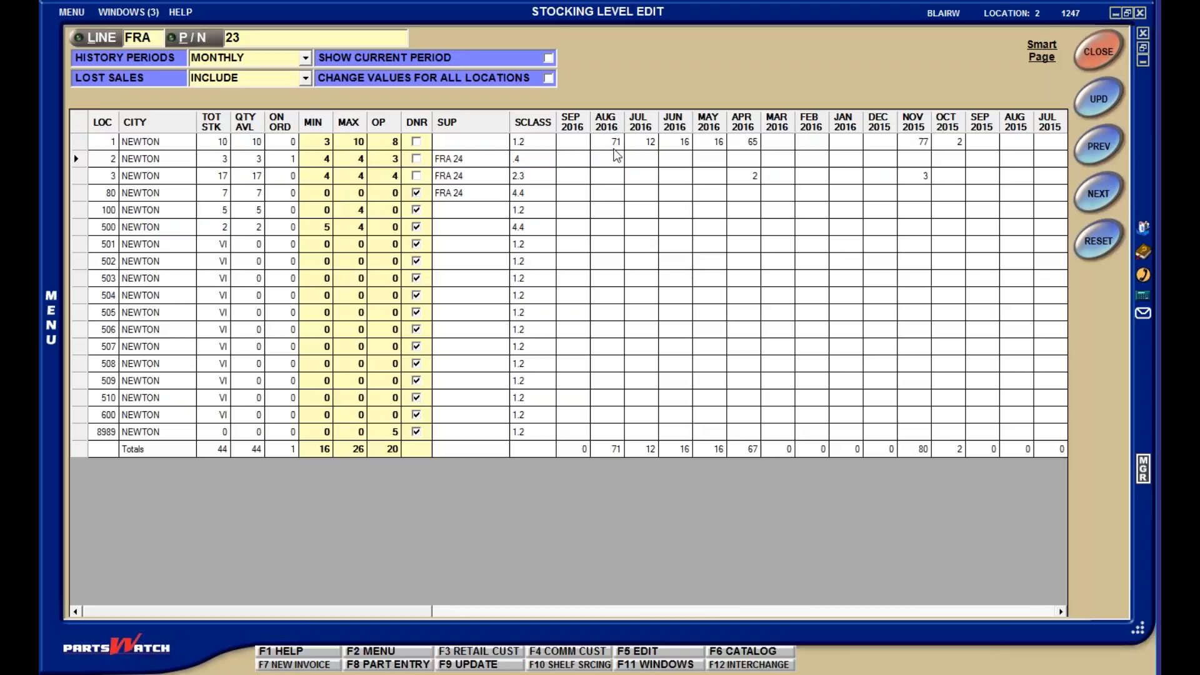
left_click(305, 78)
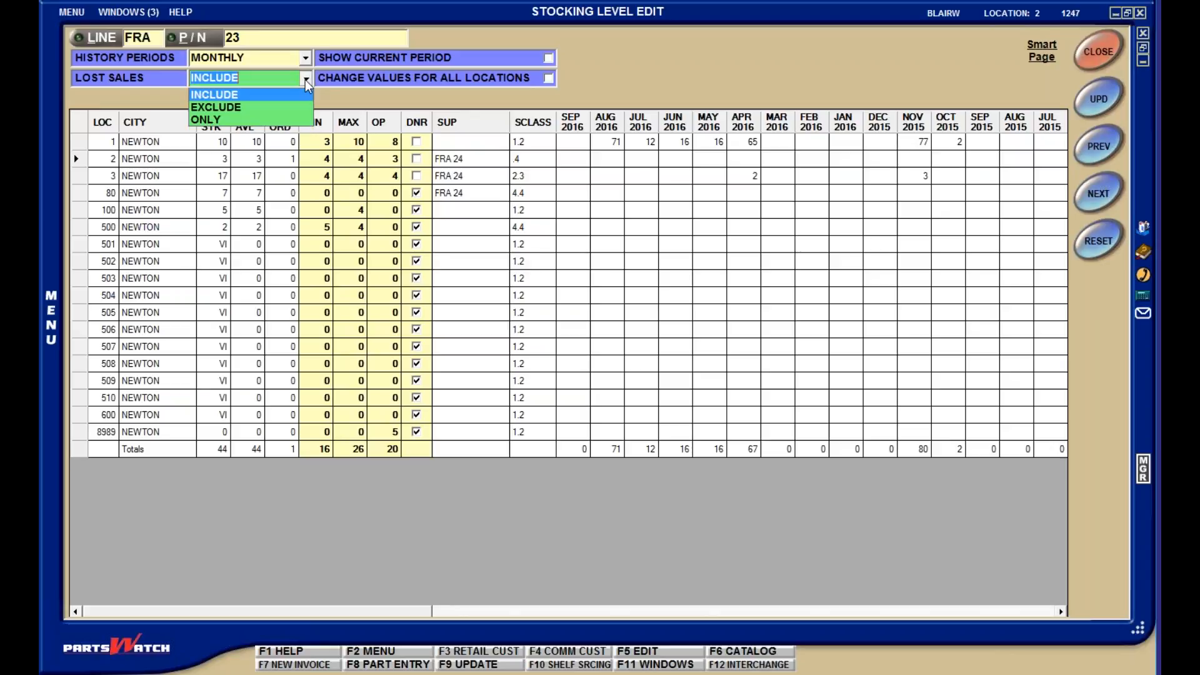
left_click(298, 120)
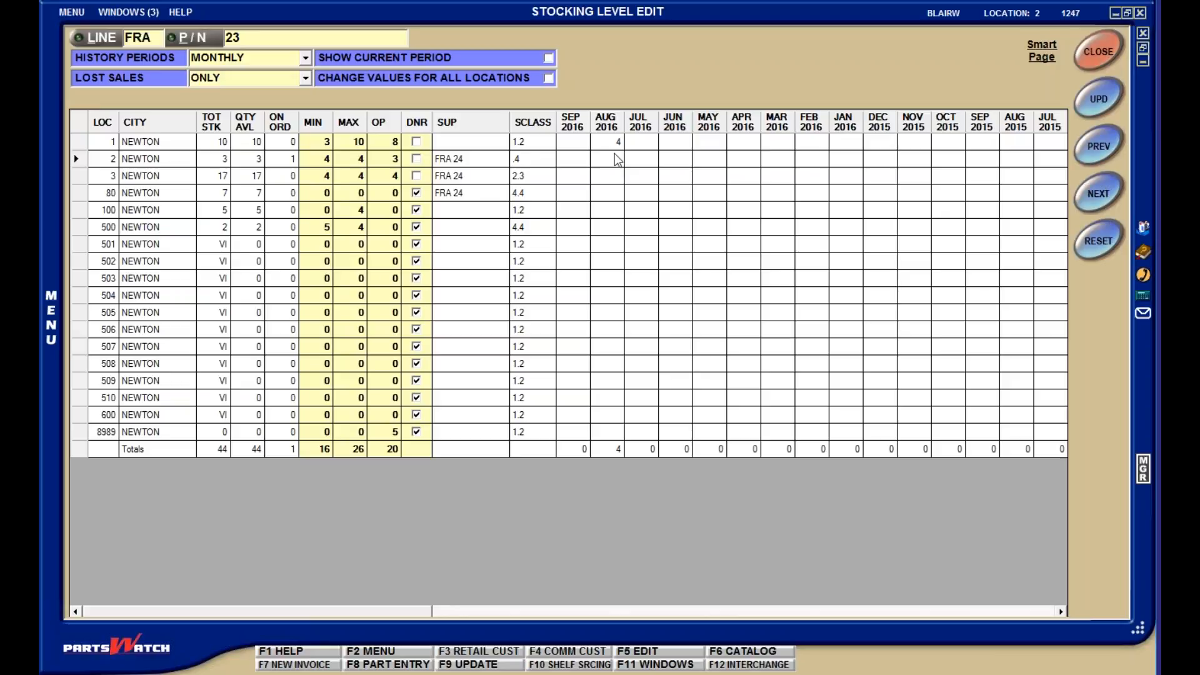
Step: Compare the history with lost sales set to Exclude, finishing with the setting on Include
left_click(306, 85)
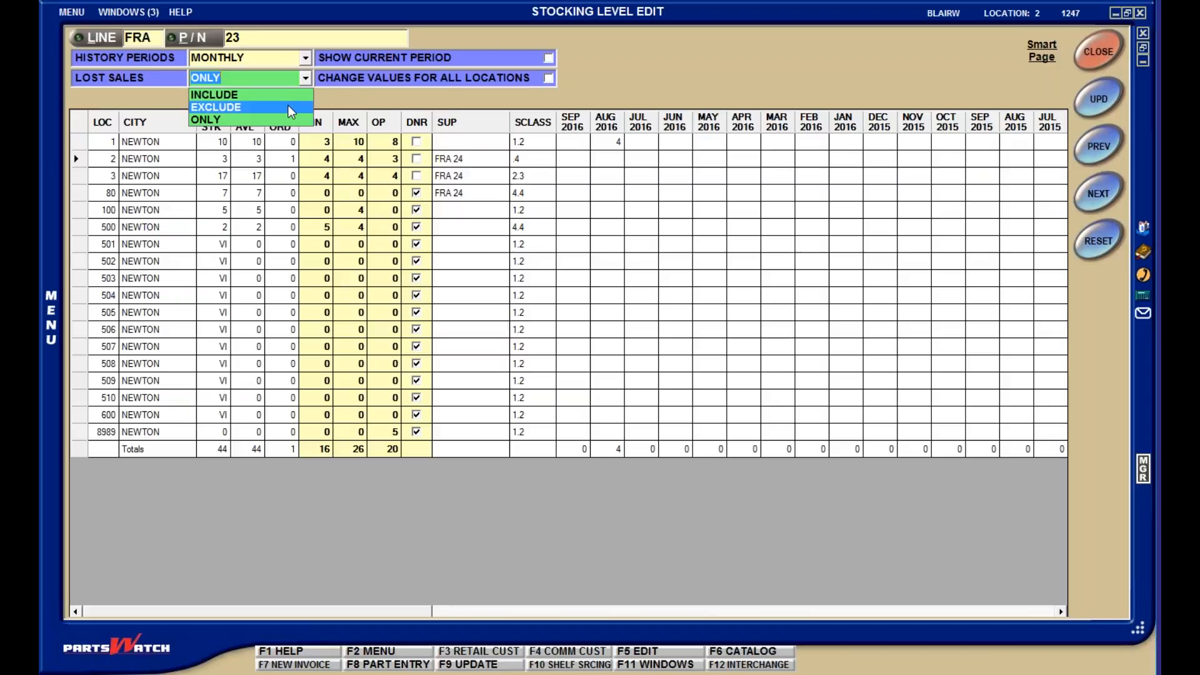
left_click(292, 108)
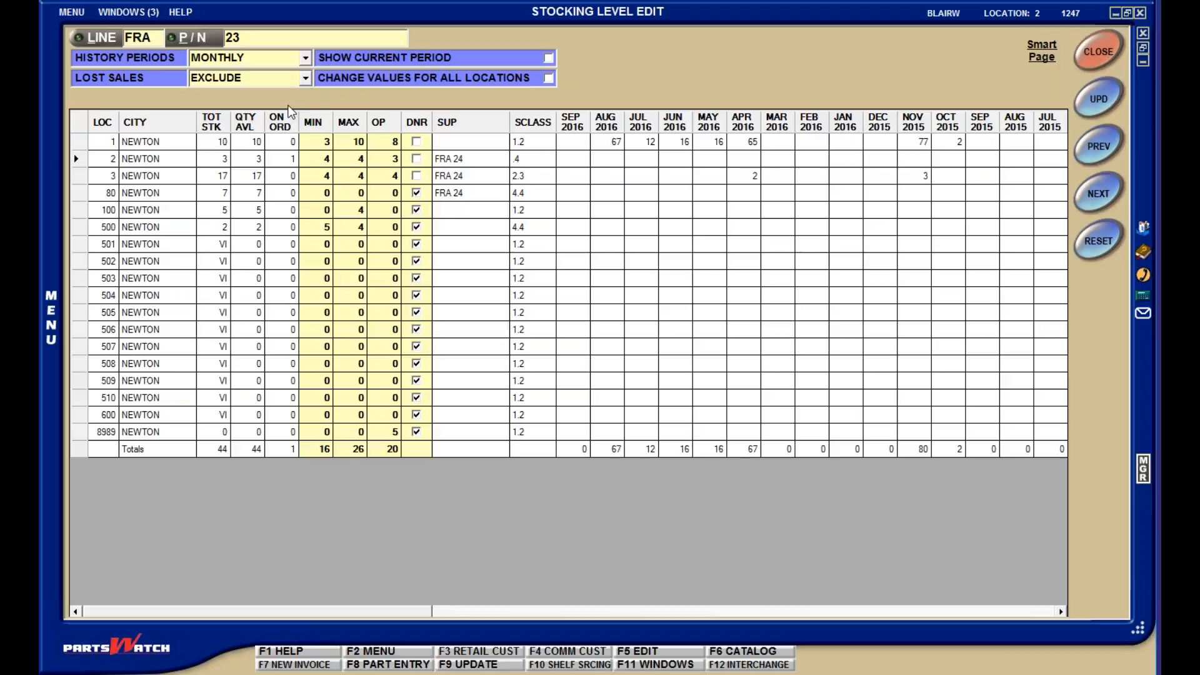
left_click(306, 78)
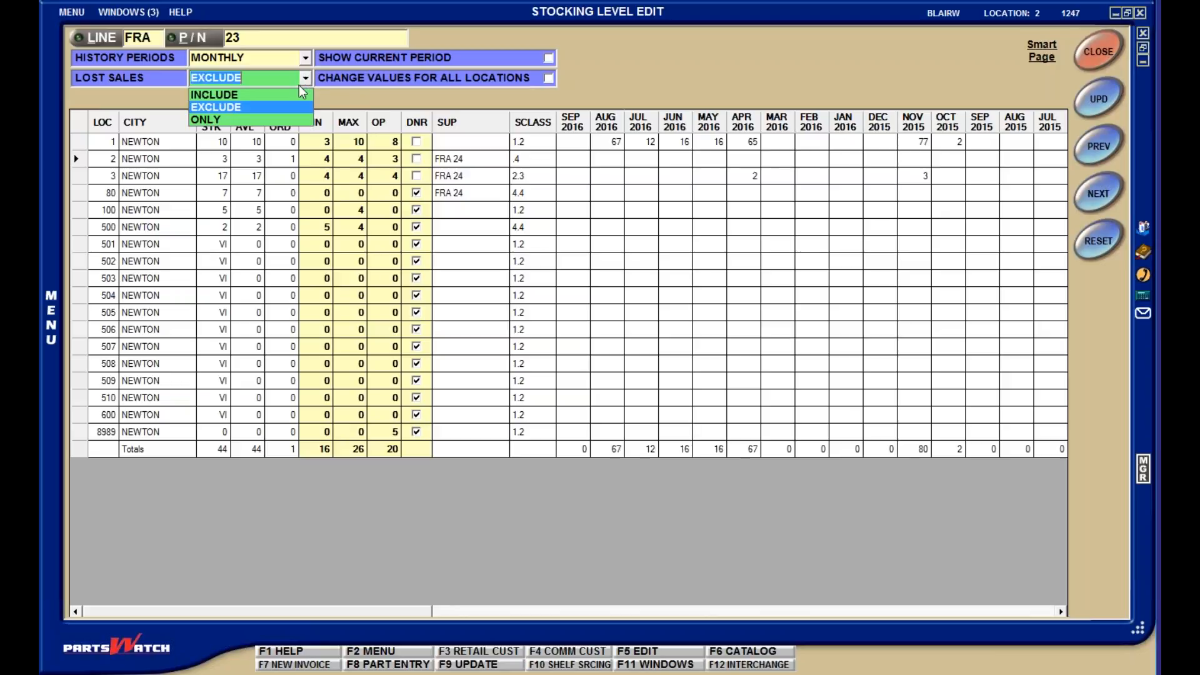
left_click(301, 94)
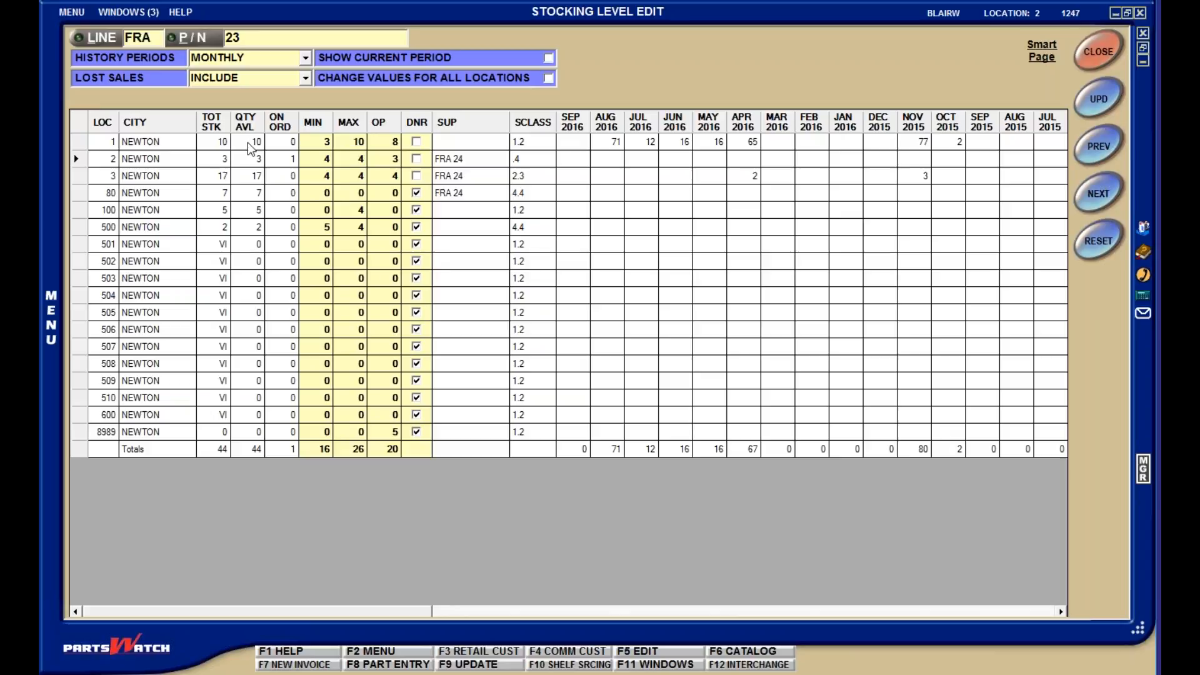
Step: Set the order point of FRA 23 at location 1 to 20
left_click(386, 147)
type("20")
key("Return")
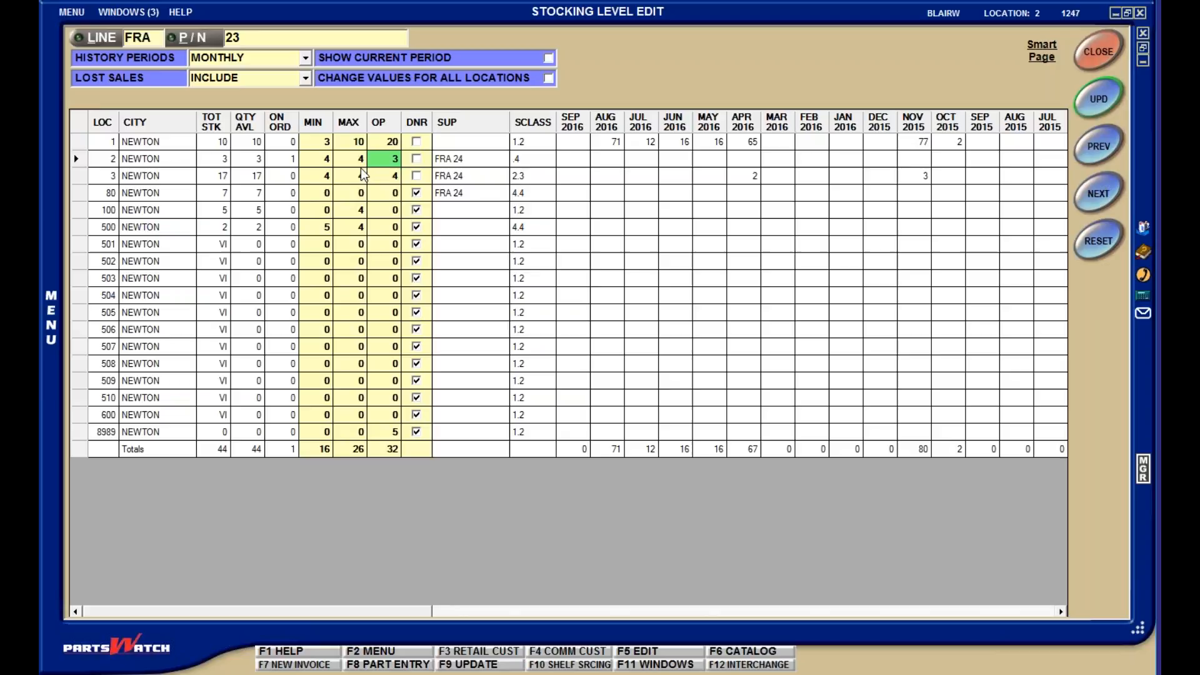
Step: Set the stocking levels of FRA 23 at location 2 to a minimum of 5 and a maximum of 10
left_click(316, 164)
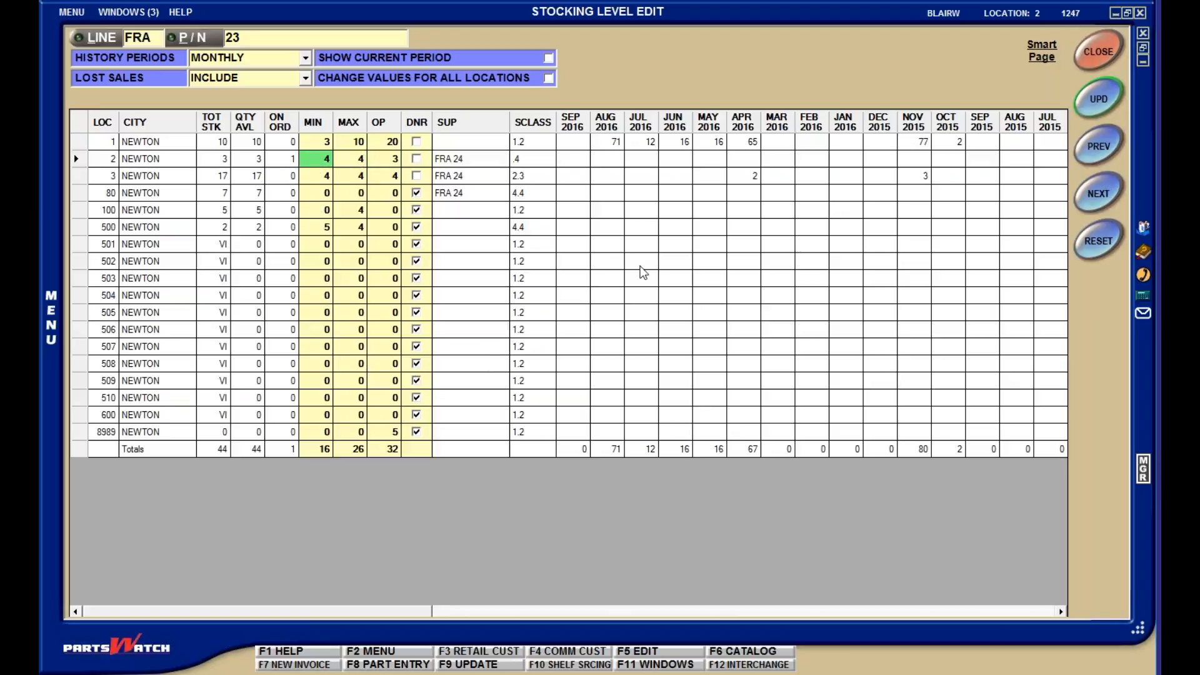
type("5")
key("Tab")
type("10")
key("Tab")
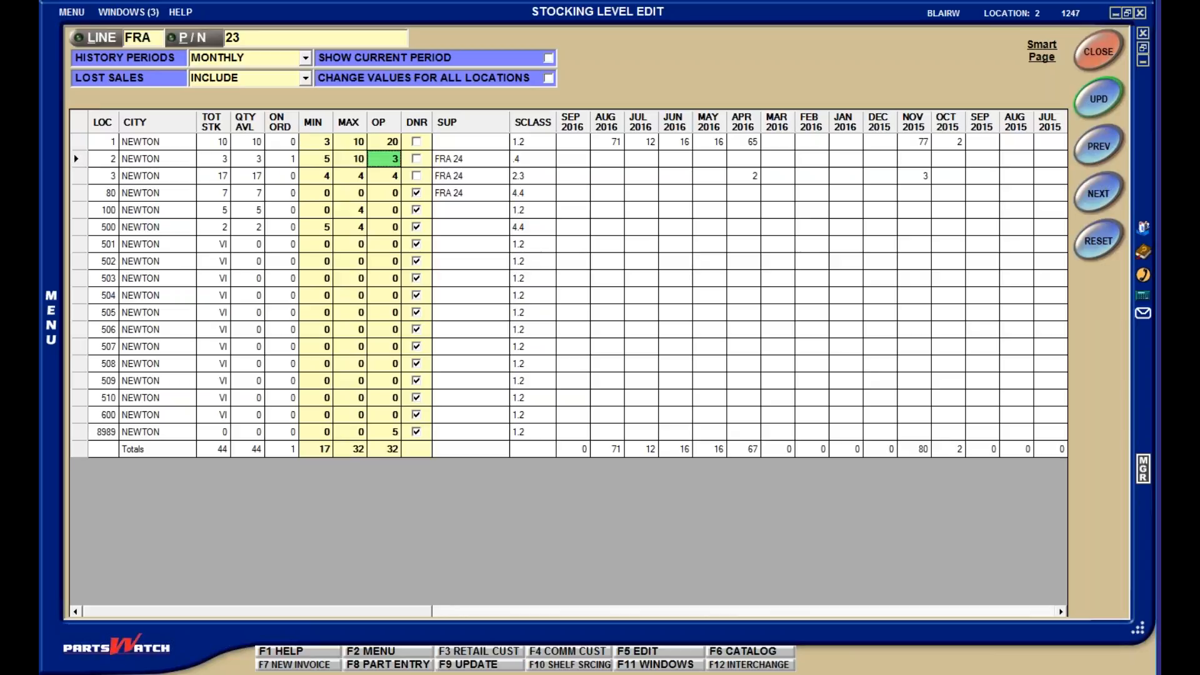
key("Down")
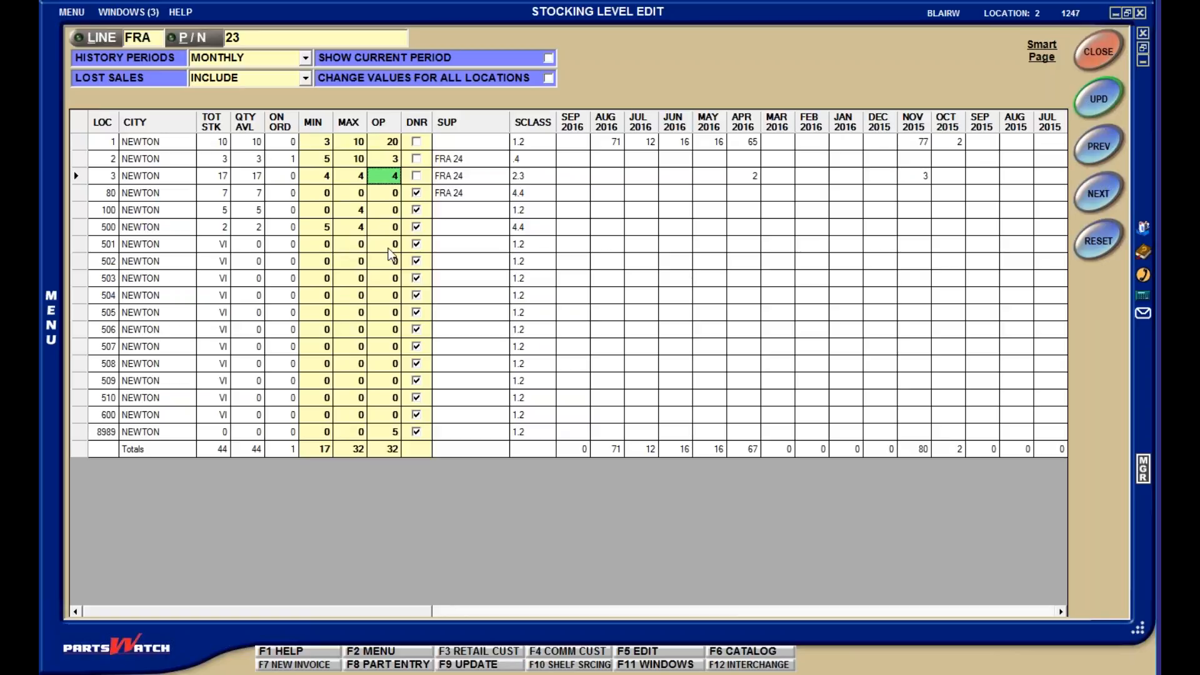
Step: Set location 501 to minimum 1 and maximum 5, clear its DNR flag, and save the stocking level changes
left_click(320, 245)
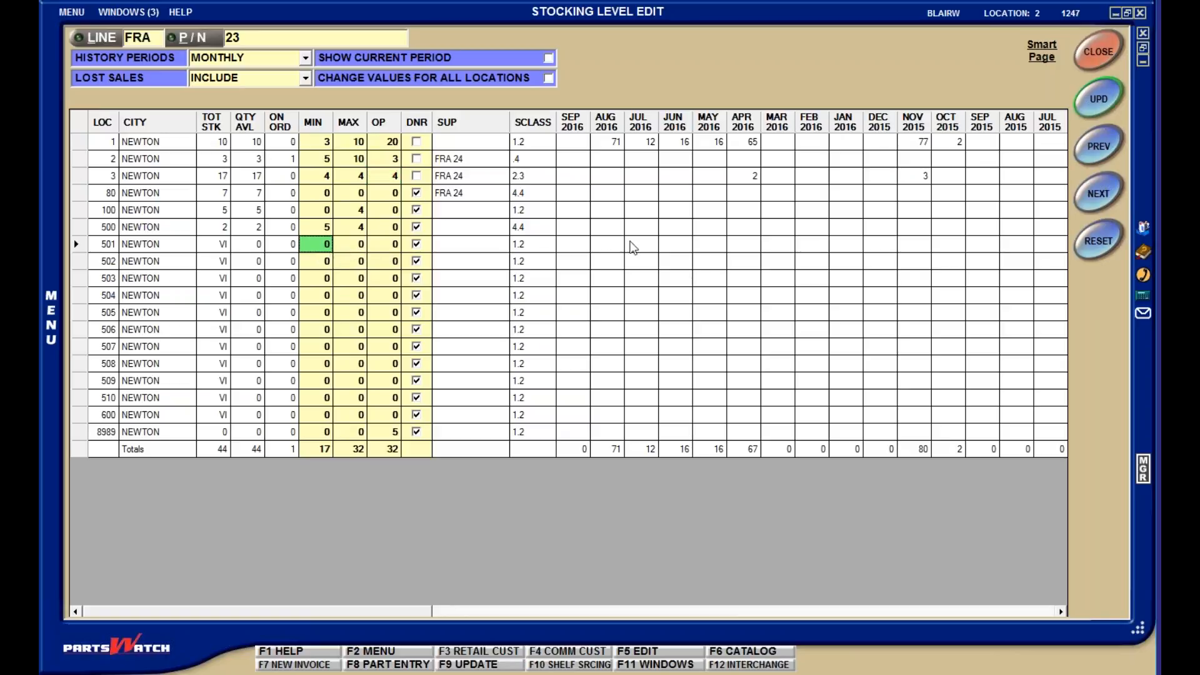
type("1")
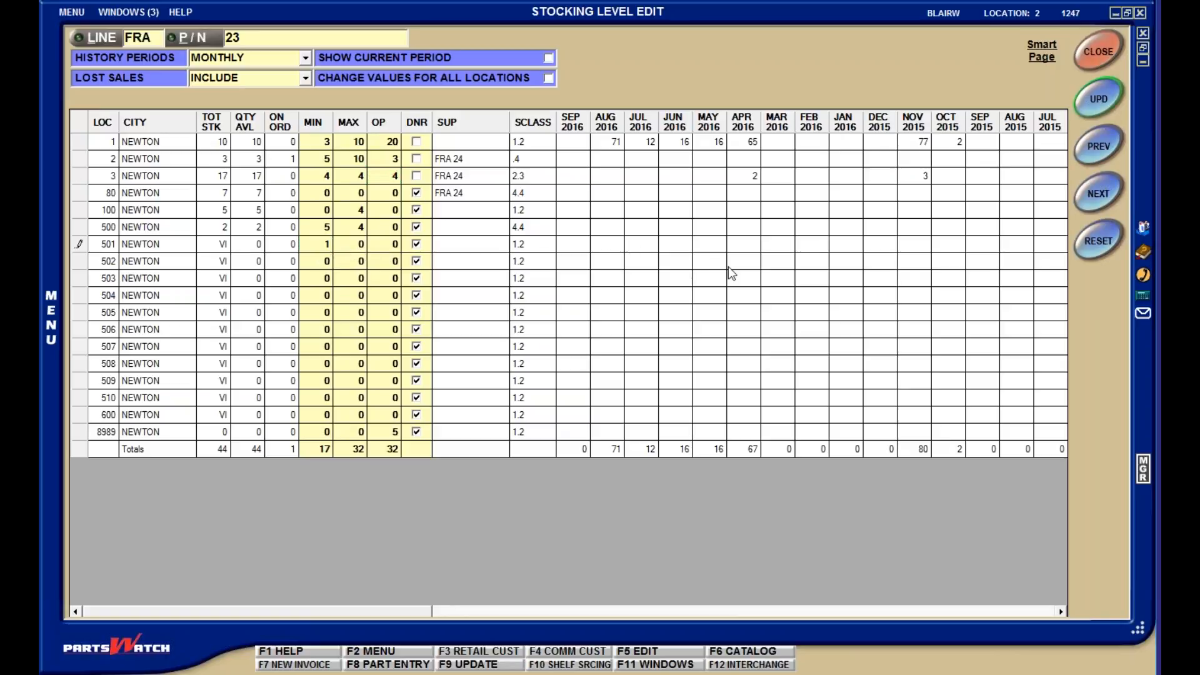
key("Tab")
type("5")
key("Tab")
left_click(417, 245)
left_click(1098, 98)
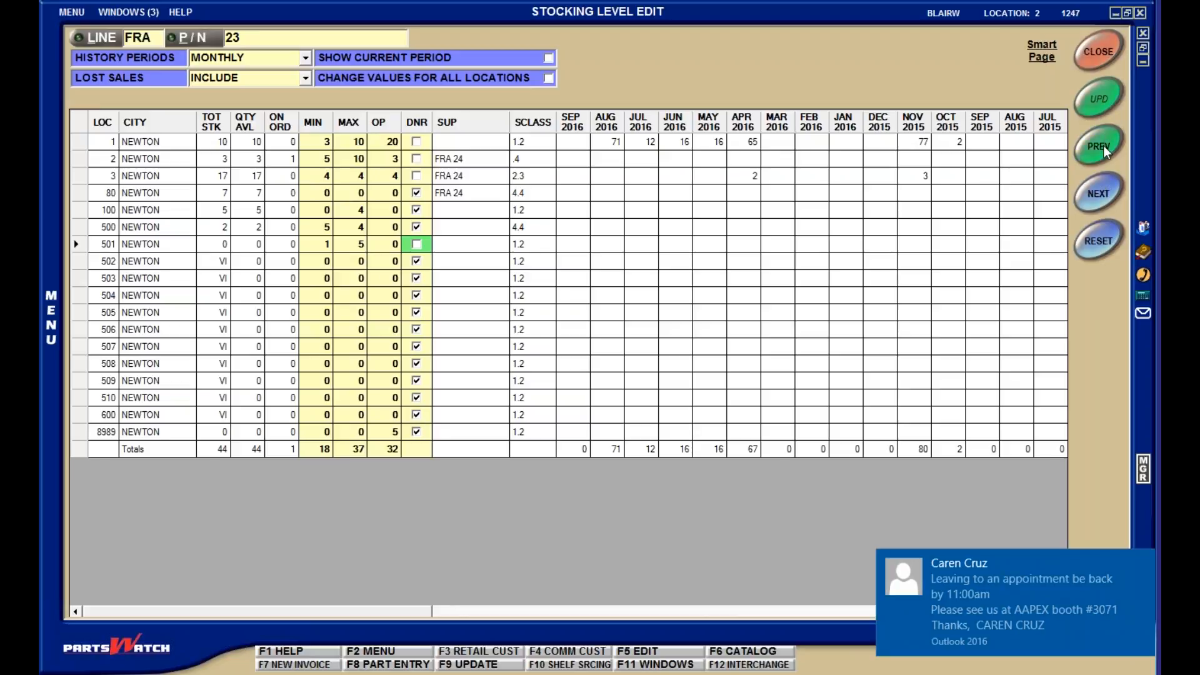
Step: View the previous part, return to part 23, and open the stocking levels of the SUP part FRA 24 from location 80
left_click(1103, 148)
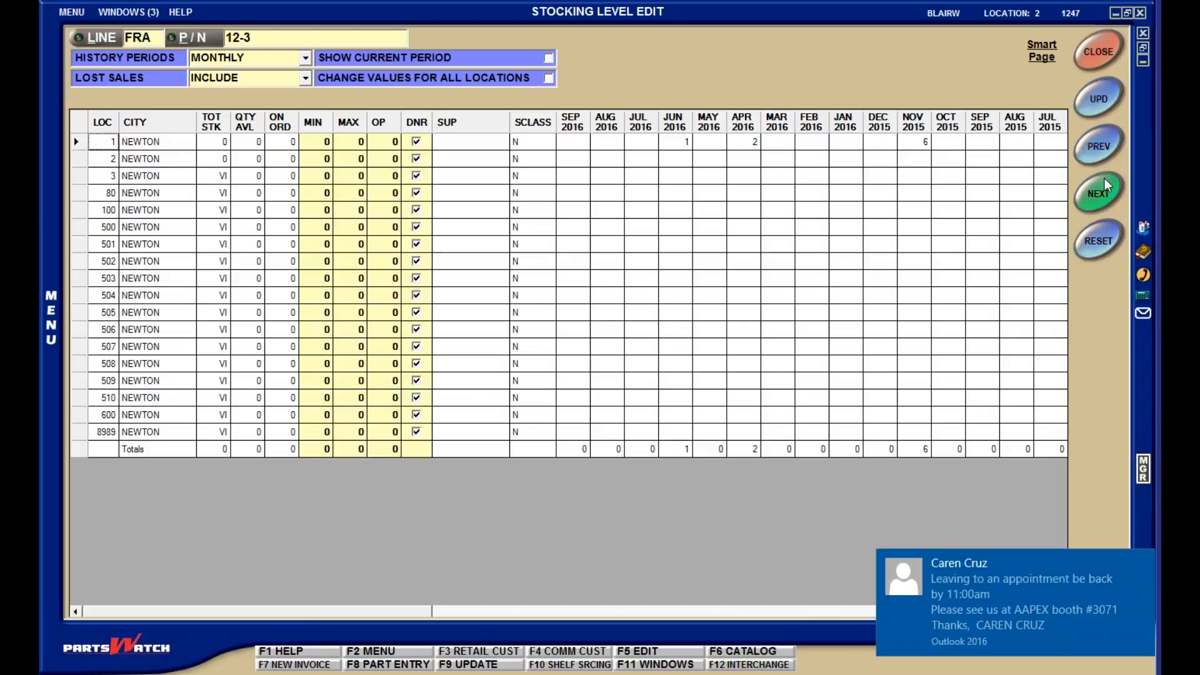
left_click(1102, 195)
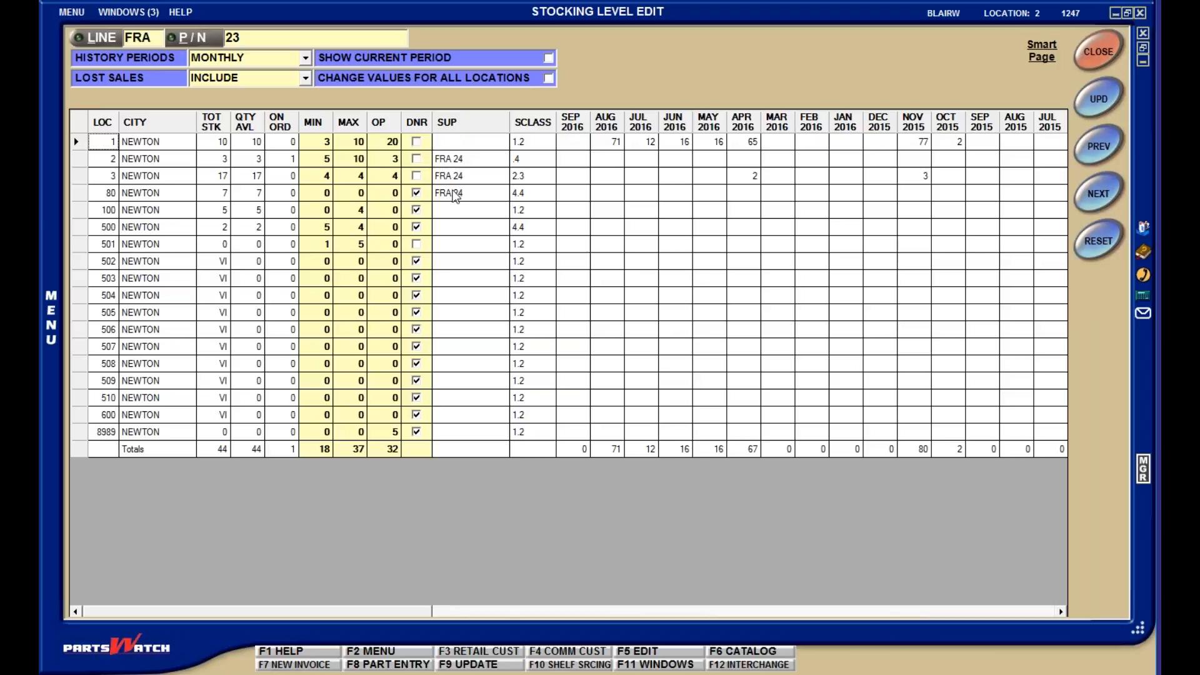
left_click(456, 198)
right_click(457, 198)
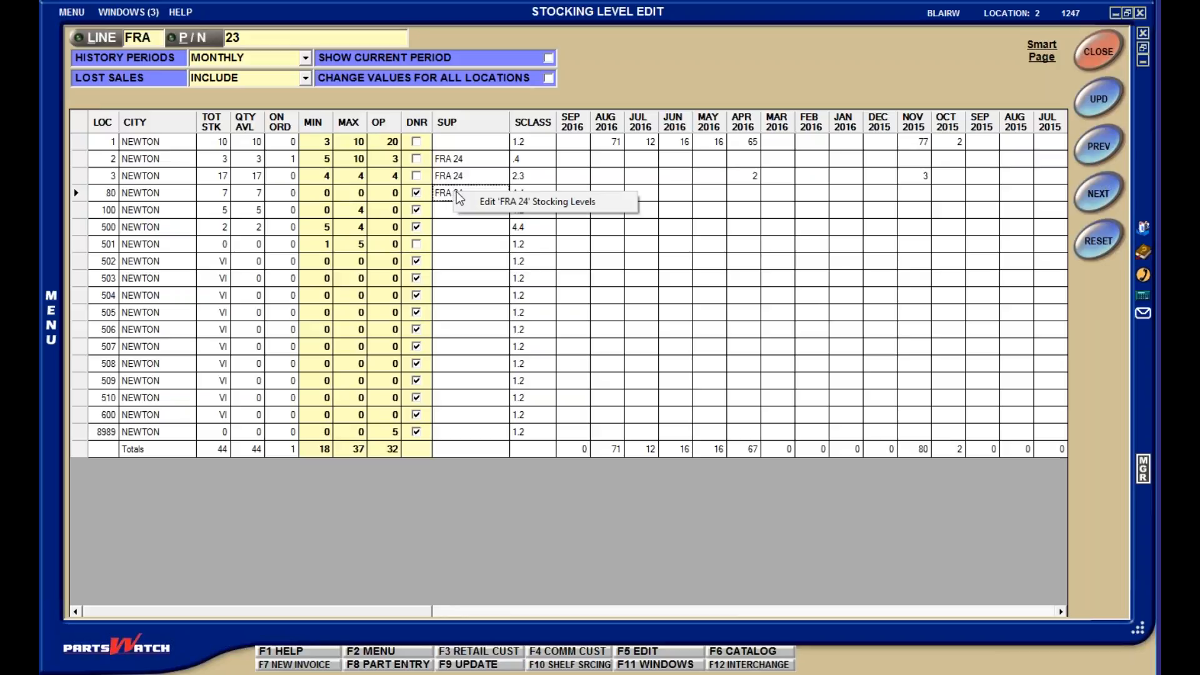
left_click(579, 206)
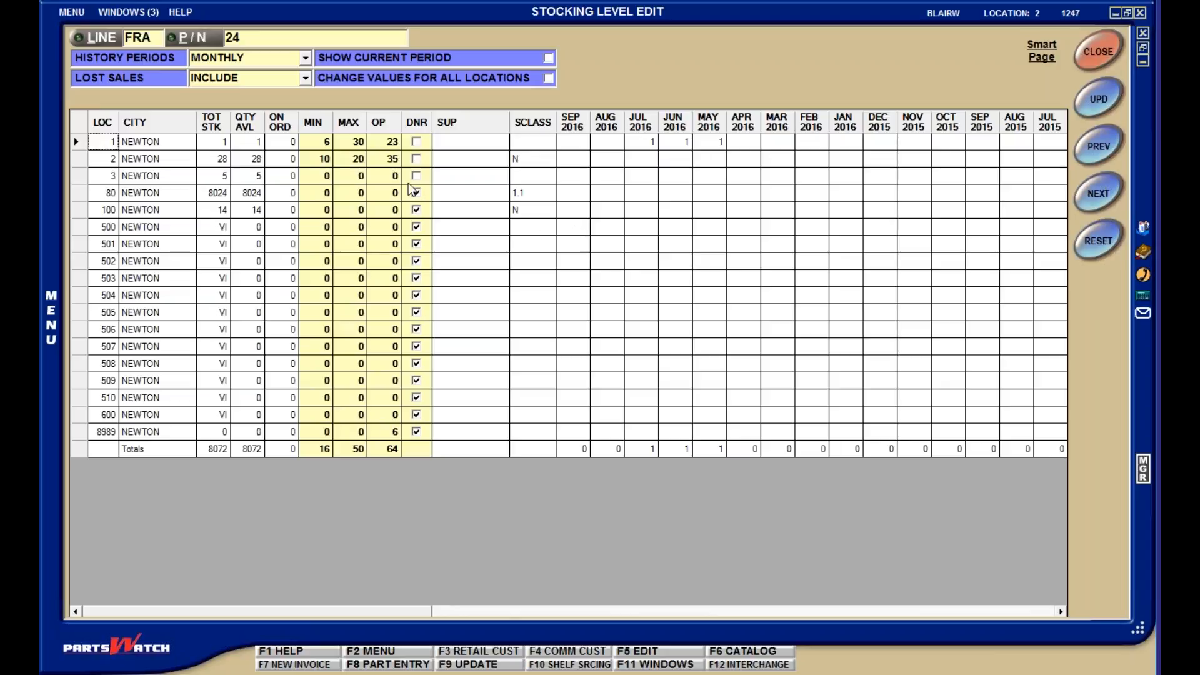
Step: View the main part entry of FRA 24 from location 2, close it, and return to the stocking levels of part 23
right_click(111, 163)
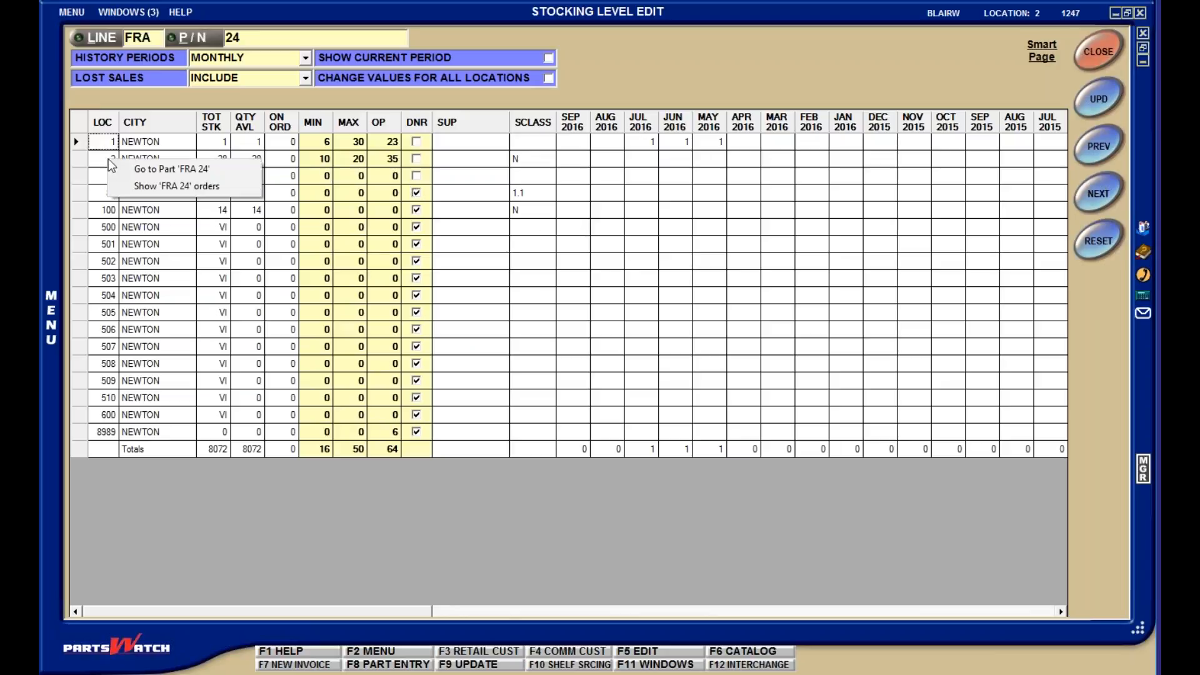
left_click(227, 172)
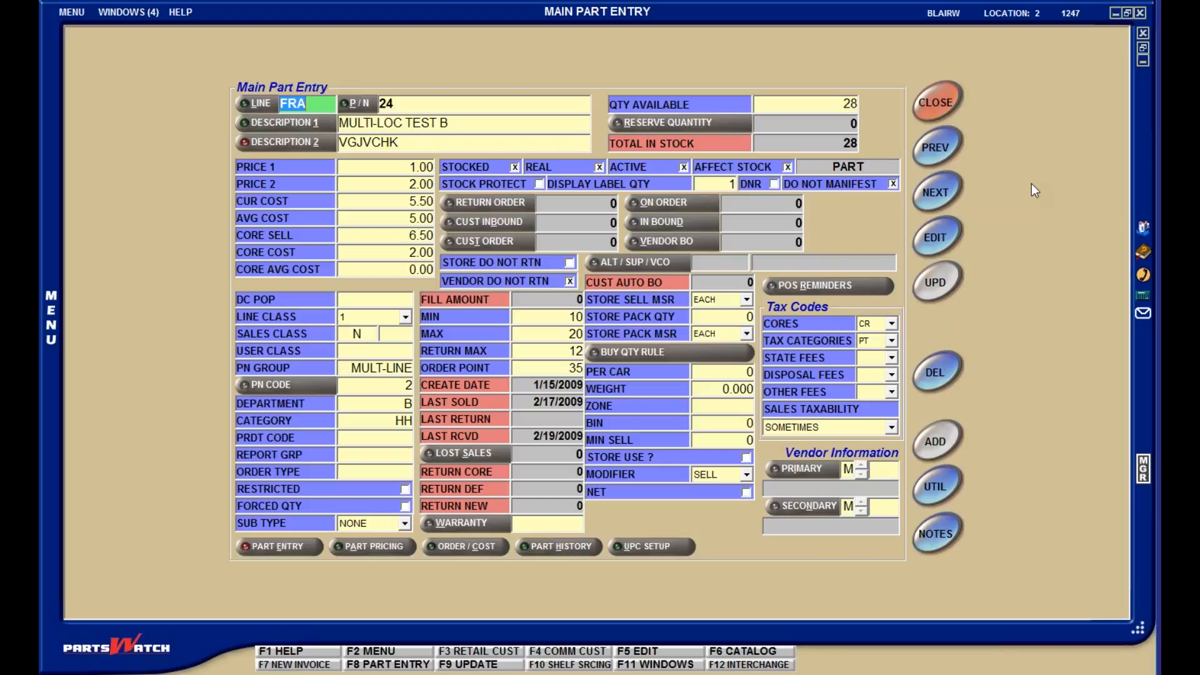
left_click(954, 102)
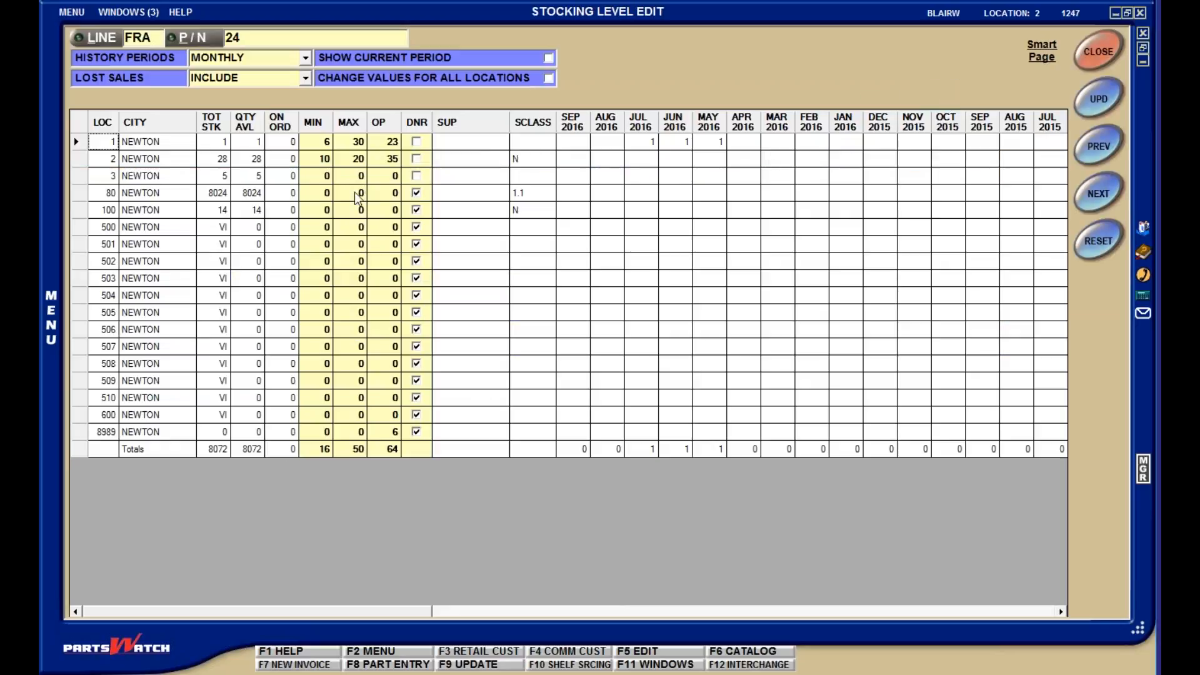
left_click(1105, 146)
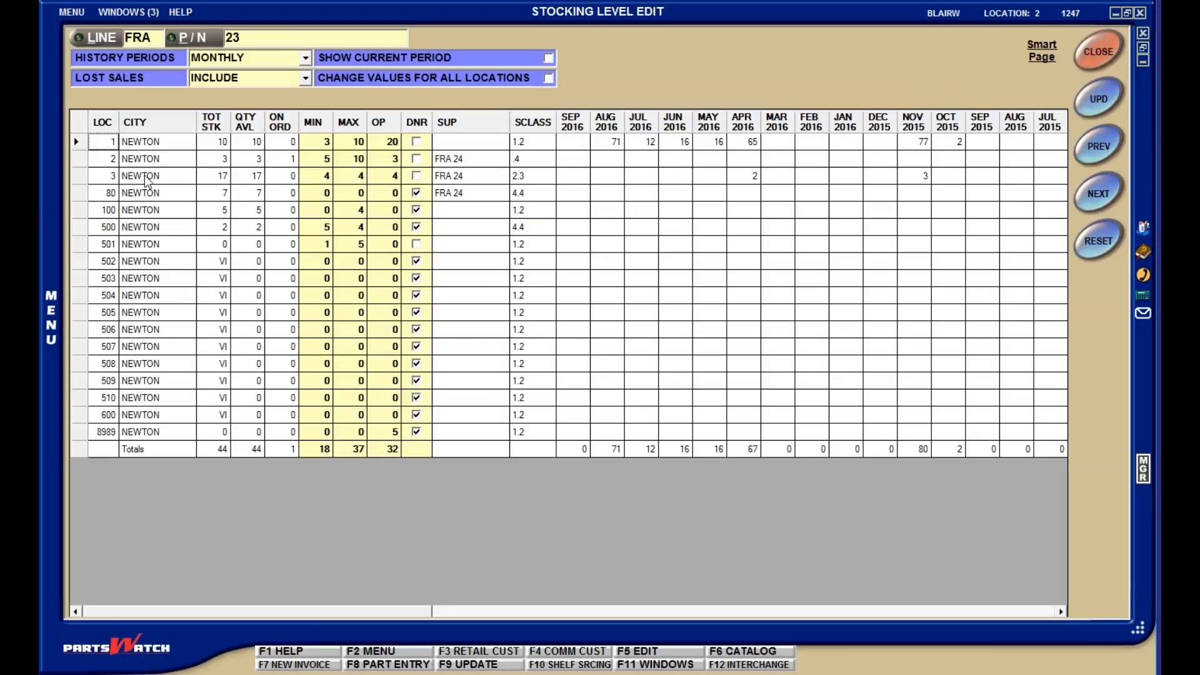
Step: Show the FRA 23 orders for location 2, close the list, and return to the purchase order
right_click(145, 159)
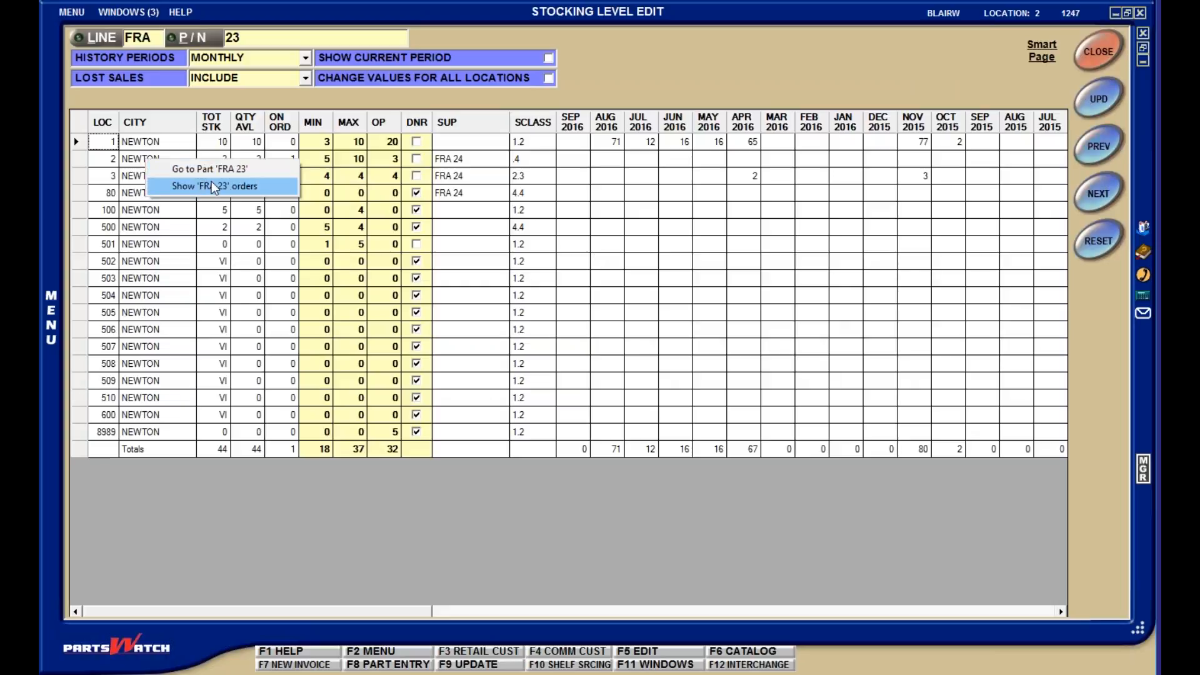
left_click(272, 191)
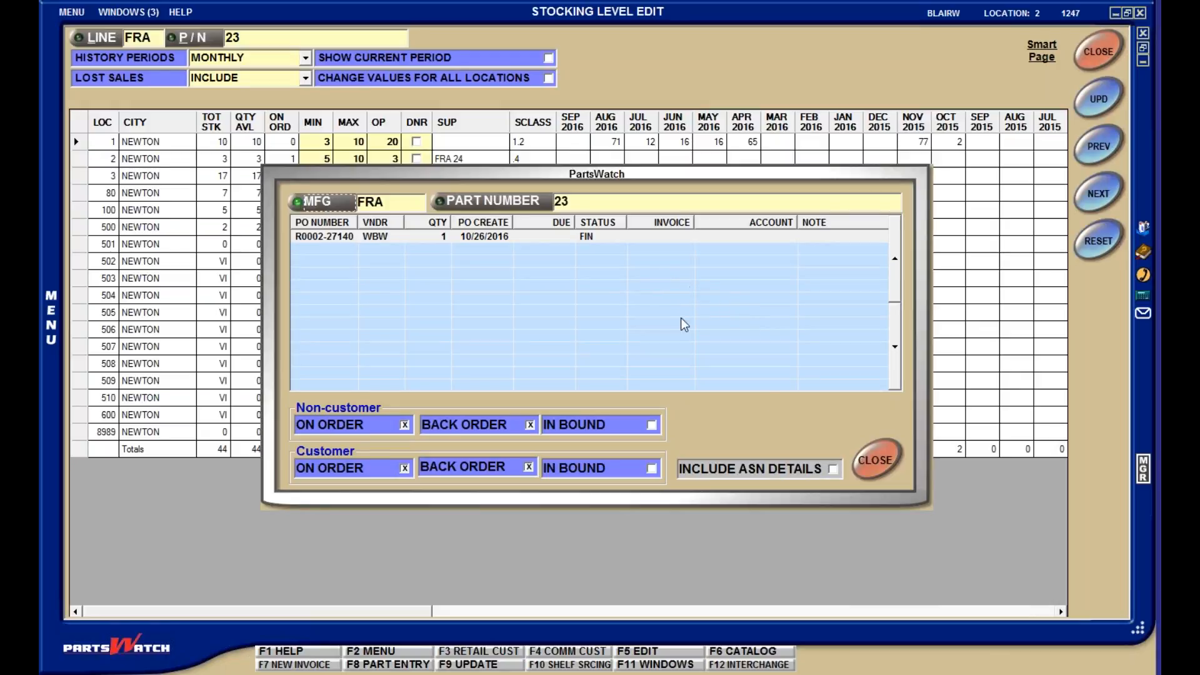
left_click(884, 462)
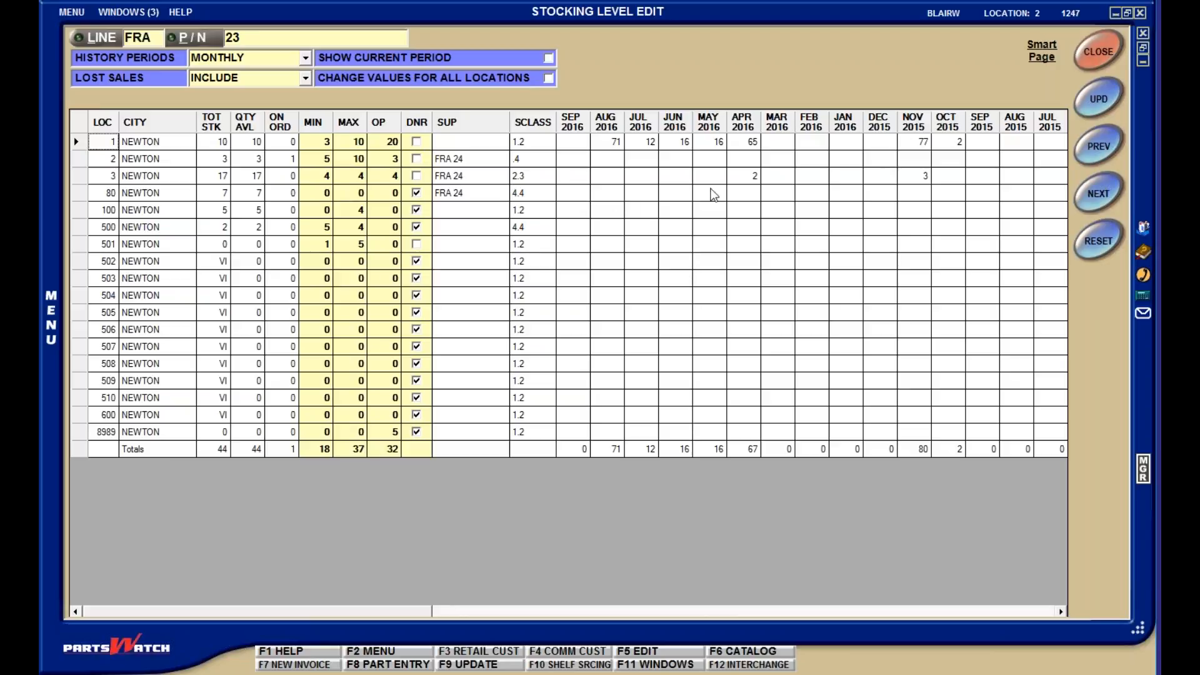
left_click(1101, 53)
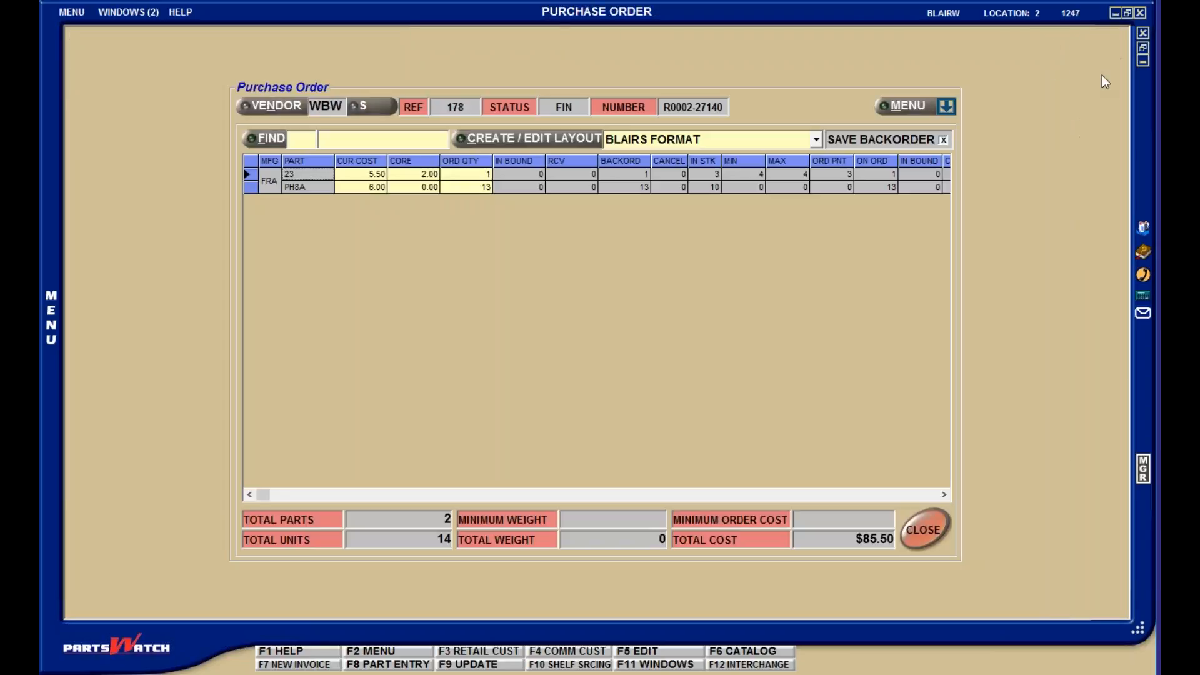